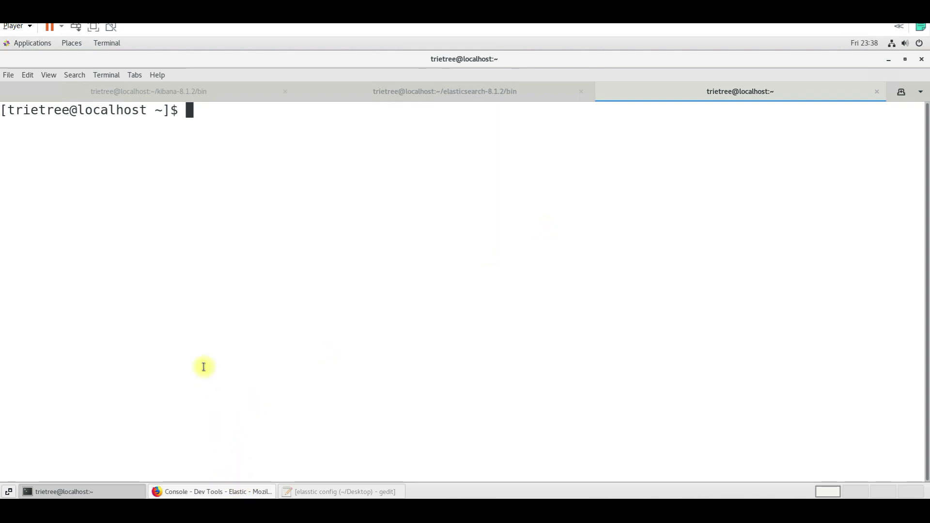
- Point out the localhost node's master marker in Kibana's _cat/nodes output
{"action": "left_click", "coordinate": [228, 492]}
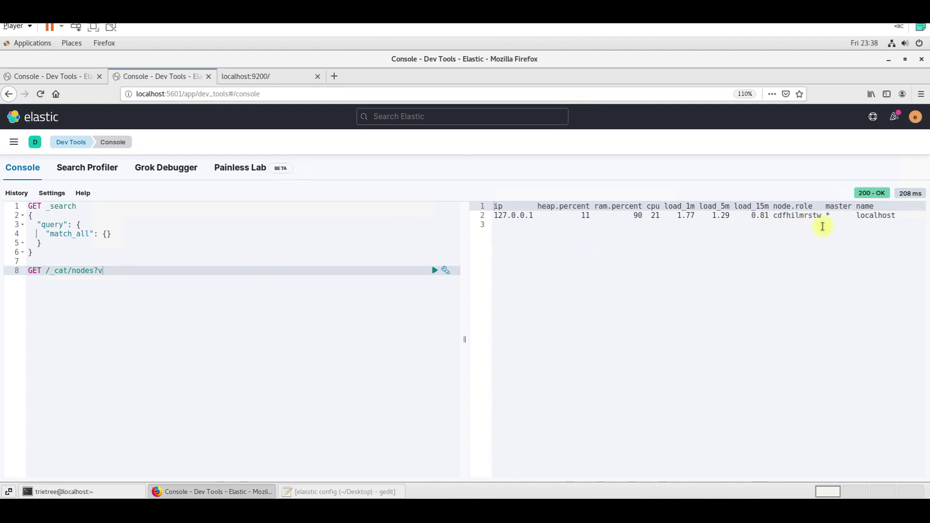
{"action": "left_click", "coordinate": [830, 213]}
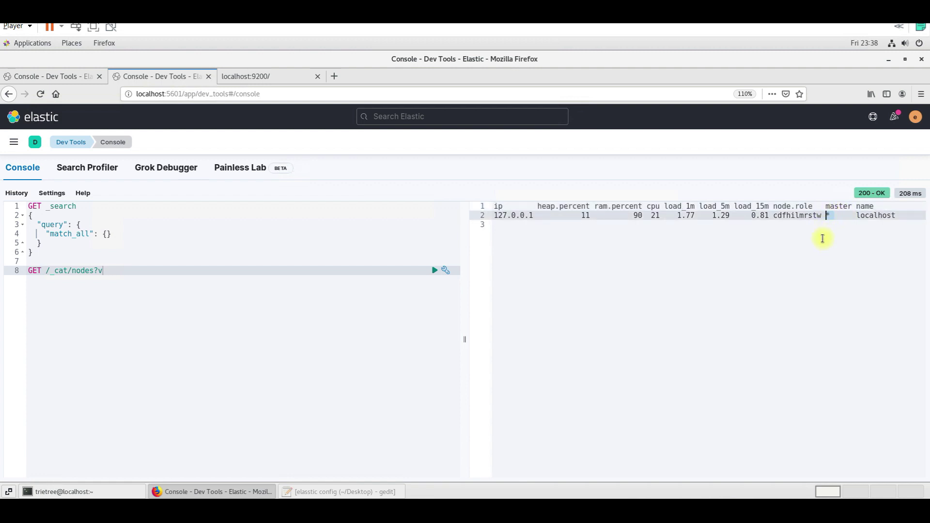
{"action": "left_click", "coordinate": [825, 235]}
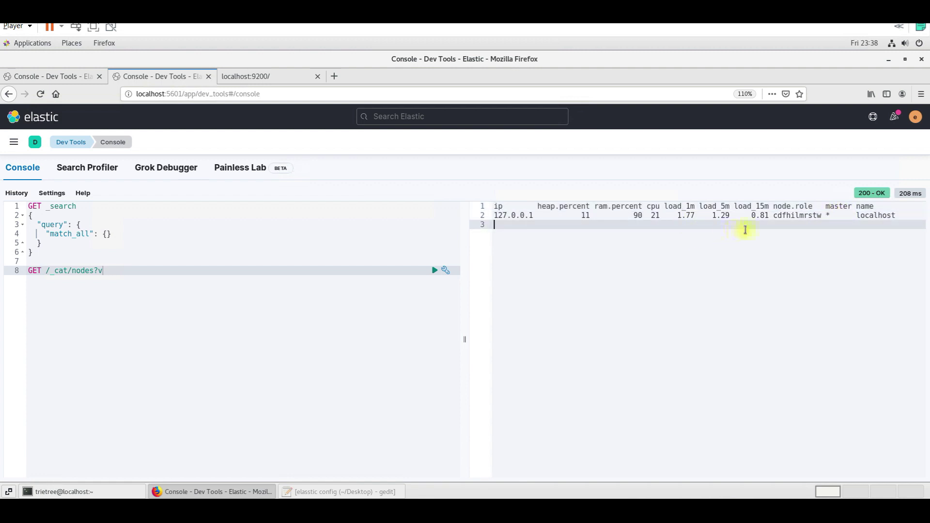
{"action": "left_click", "coordinate": [836, 215]}
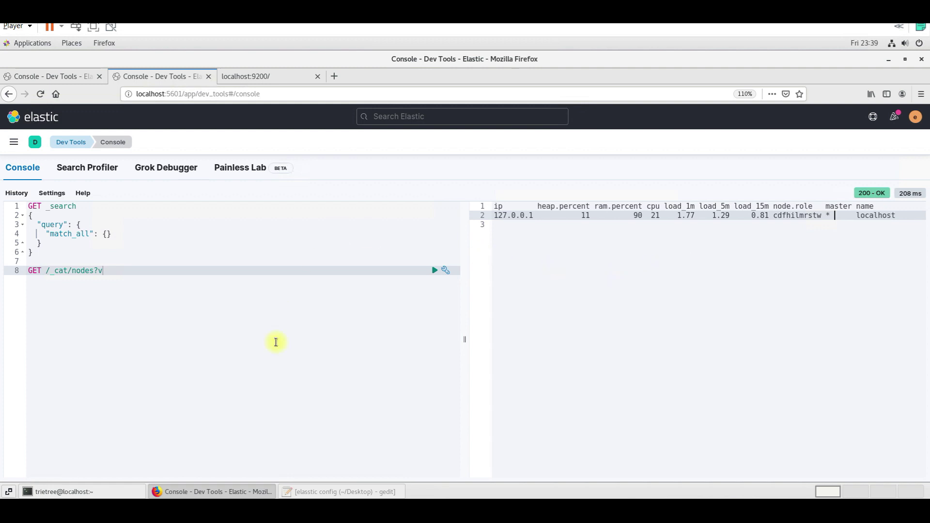
- List the home folder by date and move into elasticsearch-8.1.2
{"action": "left_click", "coordinate": [106, 488]}
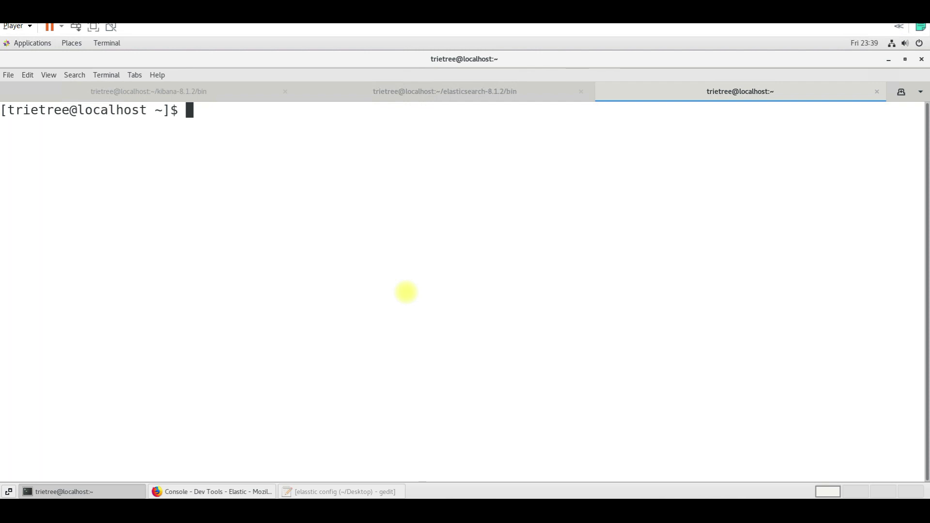
{"action": "type", "text": "ls -lrt"}
{"action": "key", "text": "Return"}
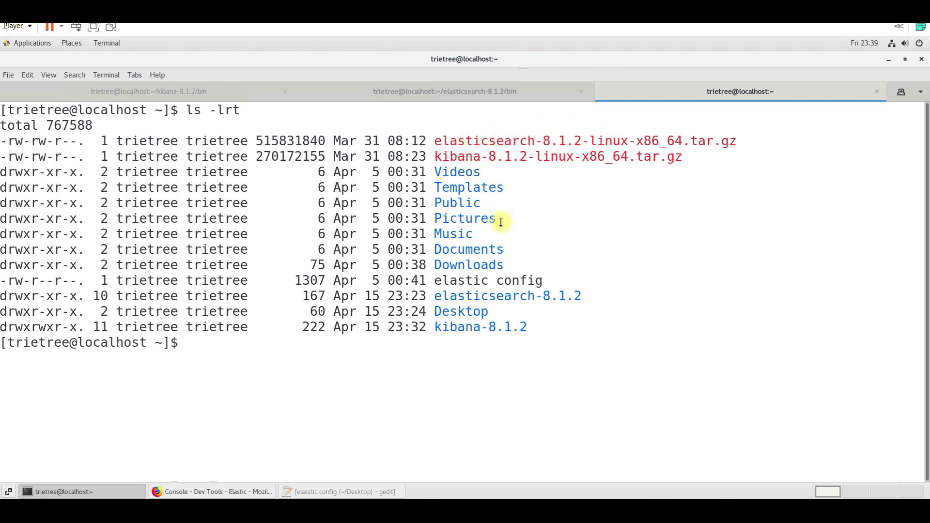
{"action": "double_click", "coordinate": [523, 298]}
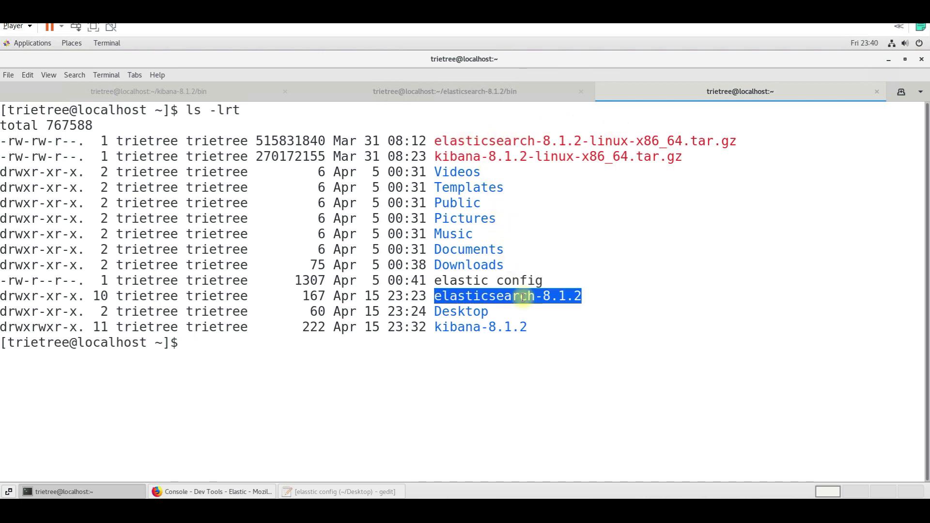
{"action": "type", "text": "cd el"}
{"action": "key", "text": "Tab"}
{"action": "key", "text": "Return"}
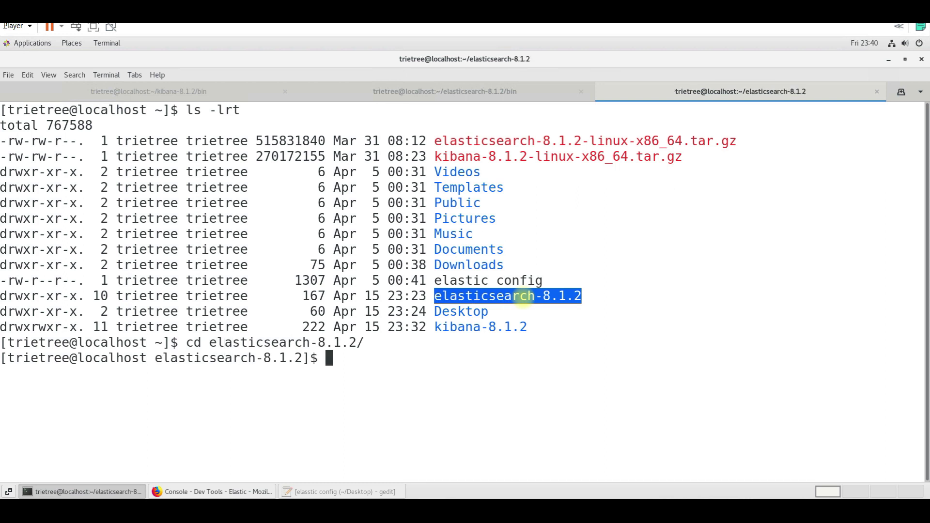
- Clear the screen, list elasticsearch-8.1.2's contents, and go into its bin folder
{"action": "type", "text": "clear"}
{"action": "key", "text": "Return"}
{"action": "key", "text": "Return"}
{"action": "type", "text": "l"}
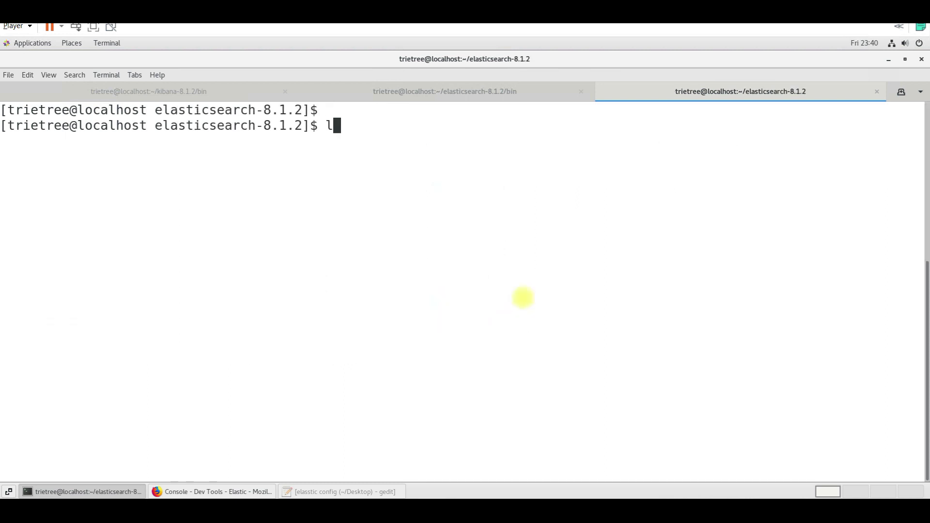
{"action": "type", "text": "s -lrt"}
{"action": "key", "text": "Return"}
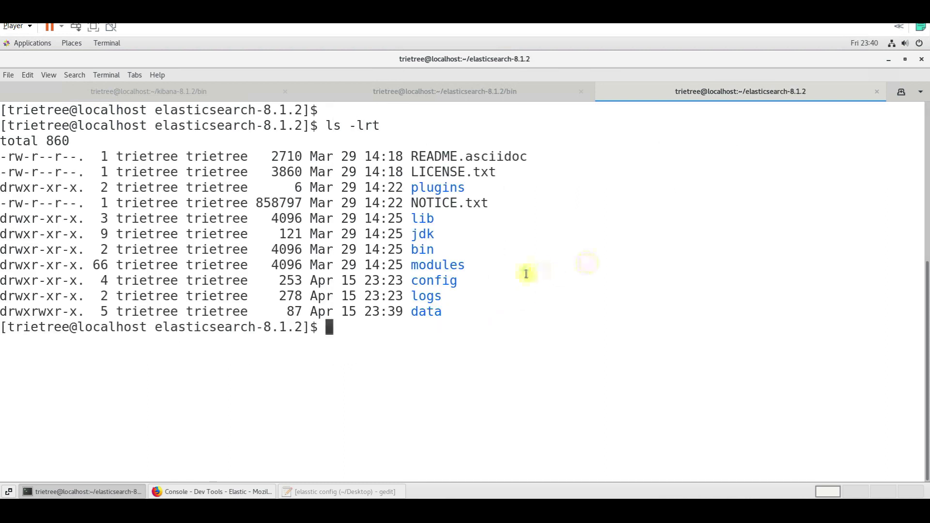
{"action": "type", "text": "cd b"}
{"action": "key", "text": "Tab"}
{"action": "key", "text": "Return"}
- List the bin scripts and tab-complete ./elasticsearch at the prompt
{"action": "type", "text": "ls"}
{"action": "key", "text": "Return"}
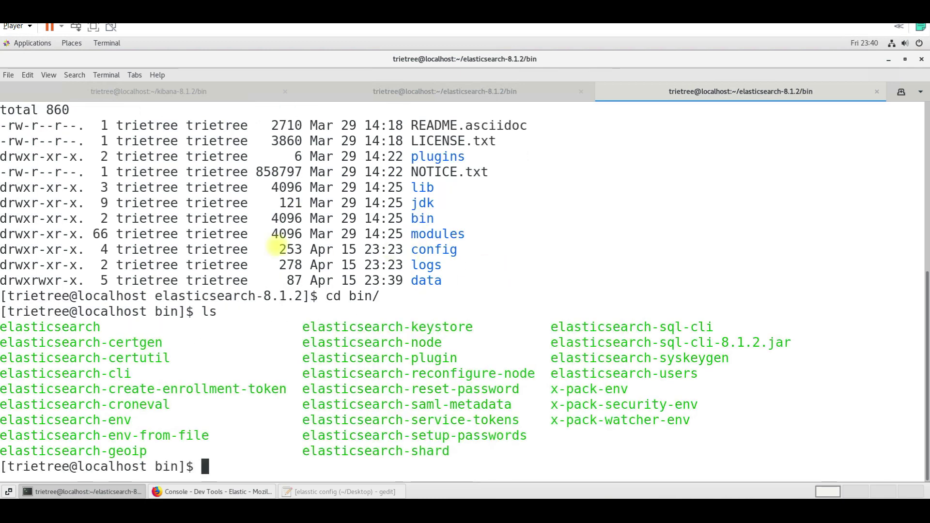
{"action": "type", "text": "./el"}
{"action": "key", "text": "Tab"}
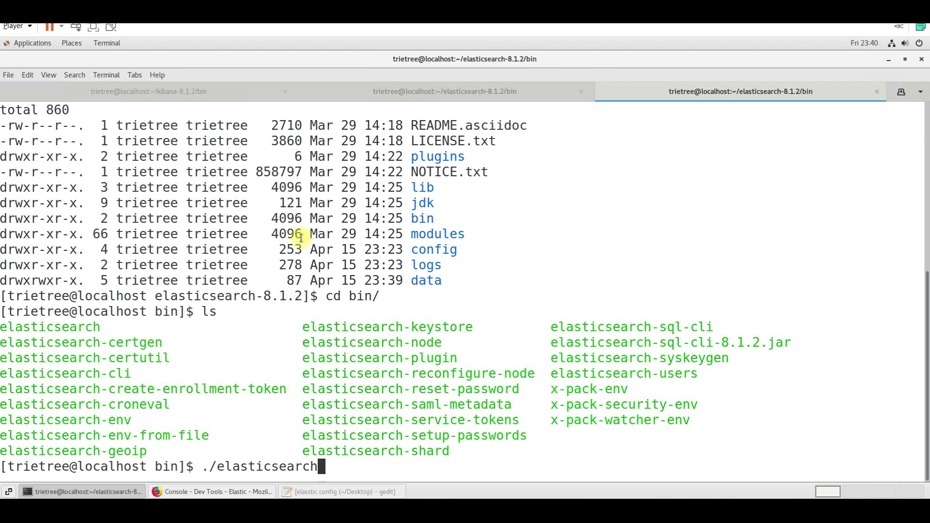
- Run ./elasticsearch -Enode.name-node-2 -Epath.data=./node-2/data -Epath.logs=./node-2/logs, which fails on node.name
{"action": "key", "text": "ctrl+u"}
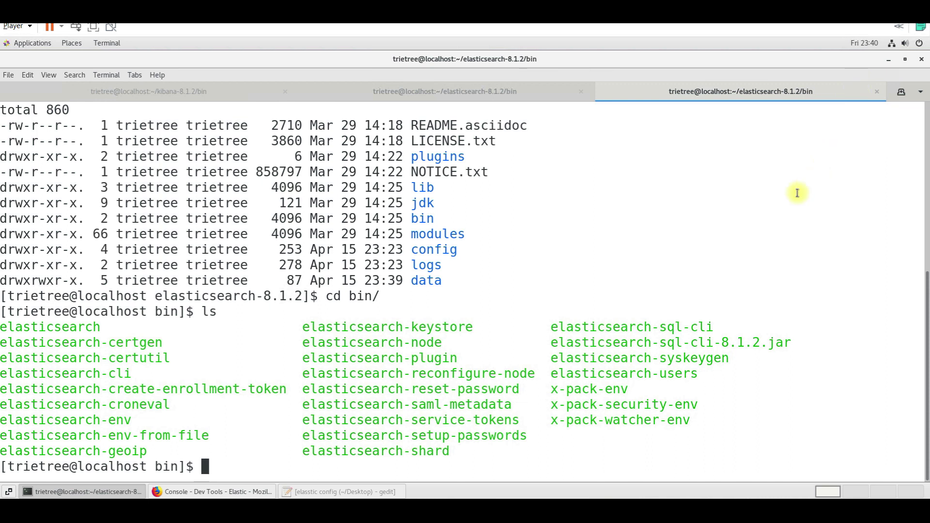
{"action": "type", "text": "./e"}
{"action": "key", "text": "Tab"}
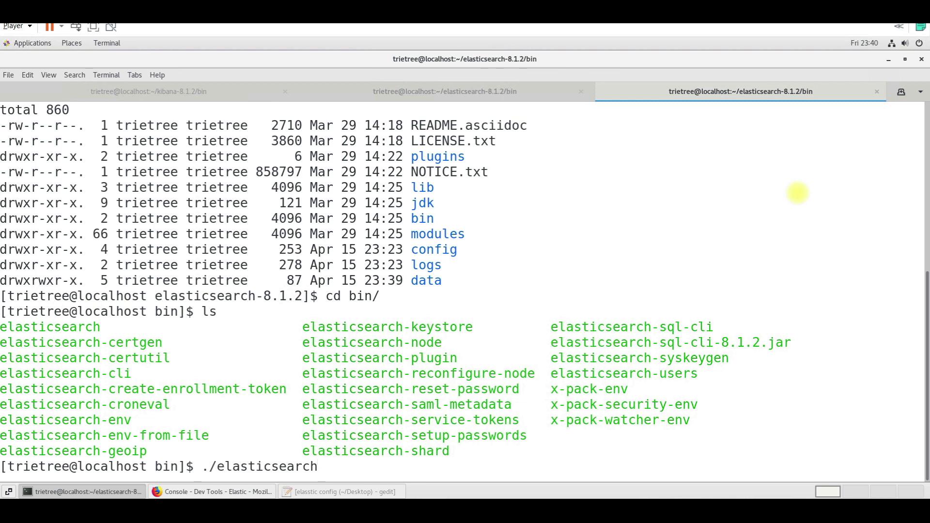
{"action": "type", "text": "-Enode.name-node-2"}
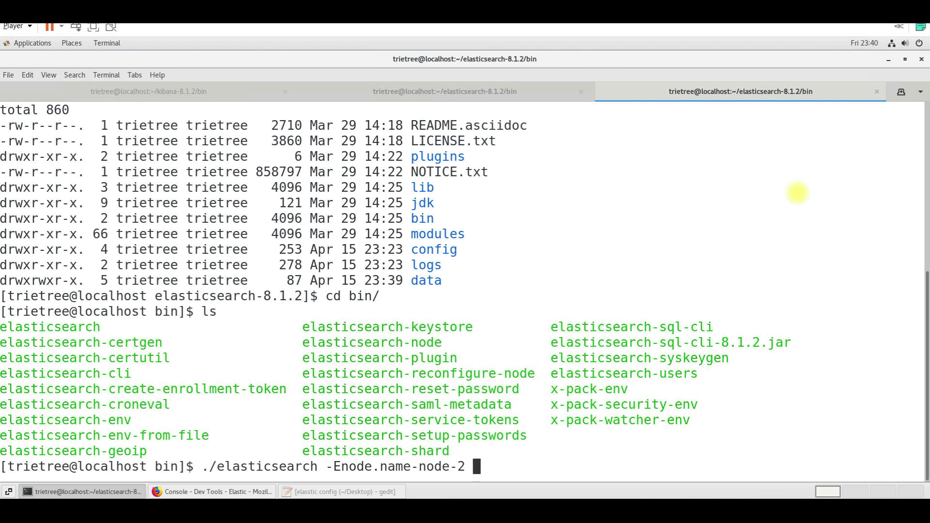
{"action": "type", "text": " -Epath.data=./node-"}
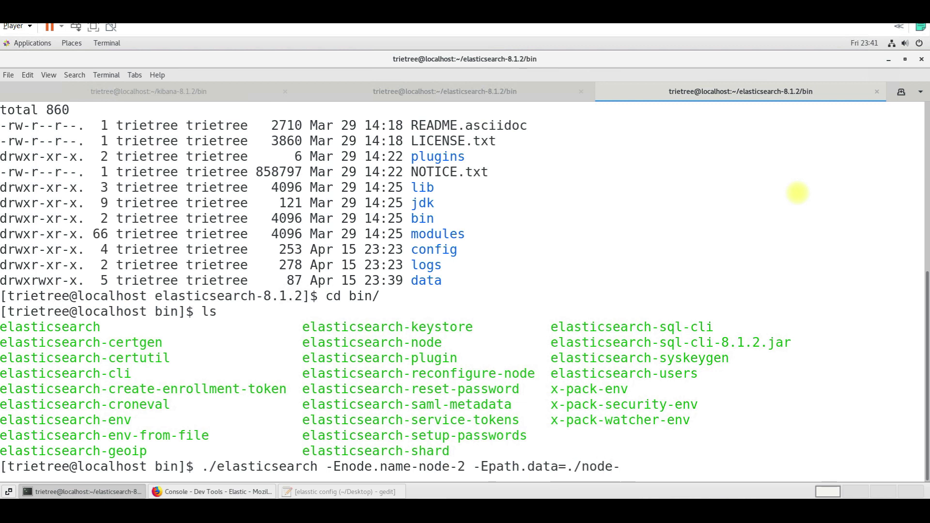
{"action": "type", "text": "2/data "}
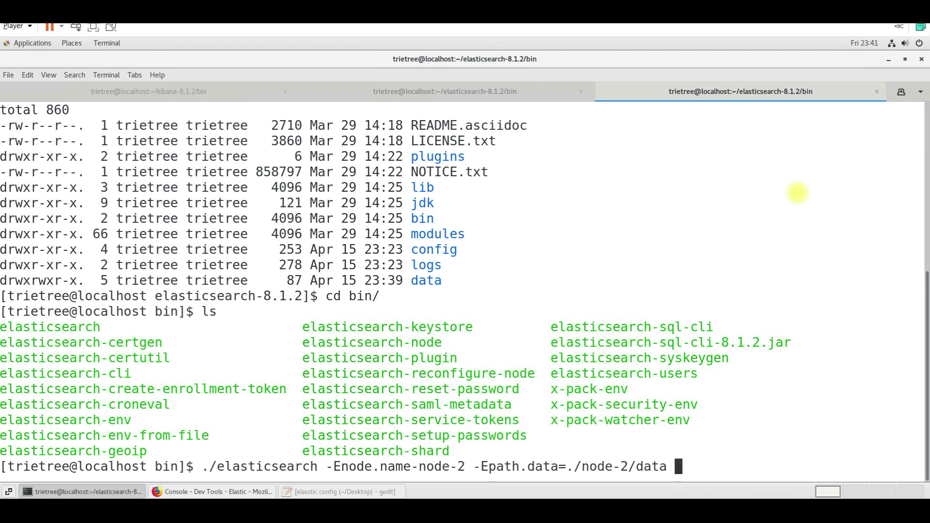
{"action": "type", "text": "-Epath.logs"}
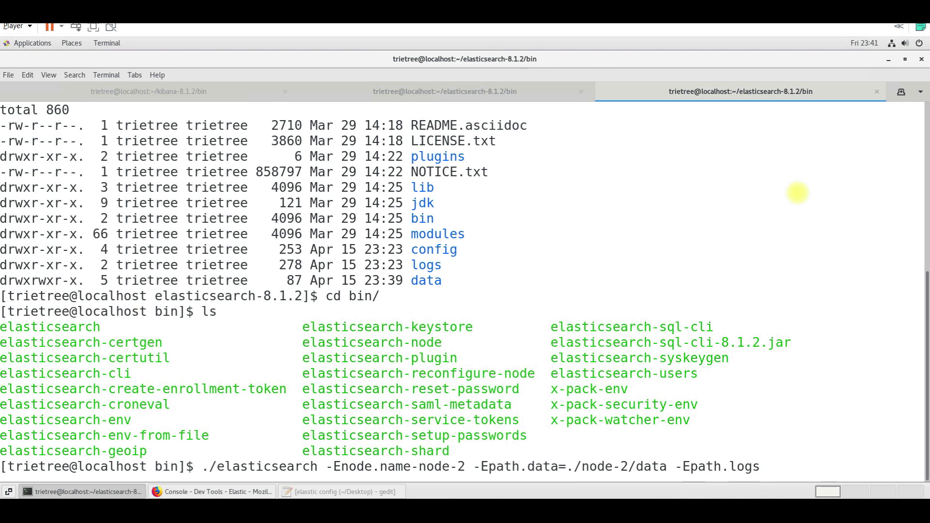
{"action": "type", "text": "=./node-"}
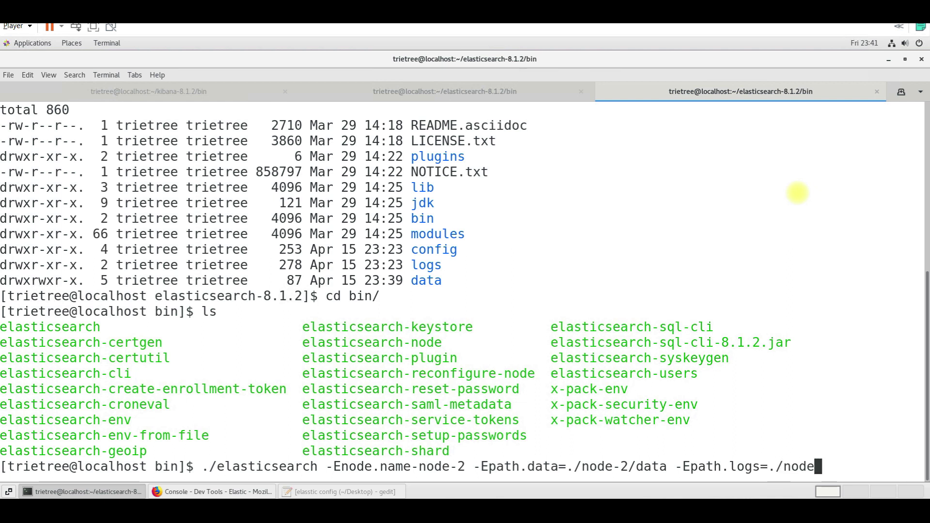
{"action": "type", "text": "2/logs"}
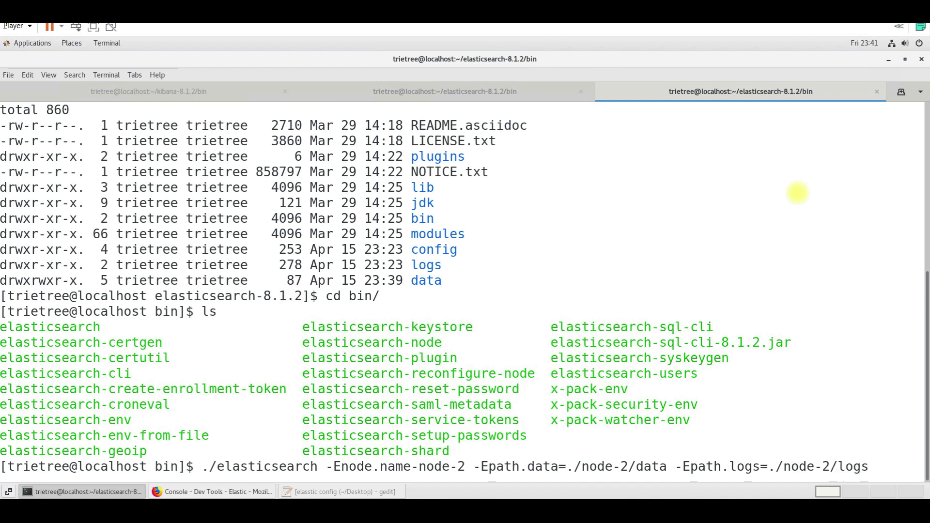
{"action": "key", "text": "Return"}
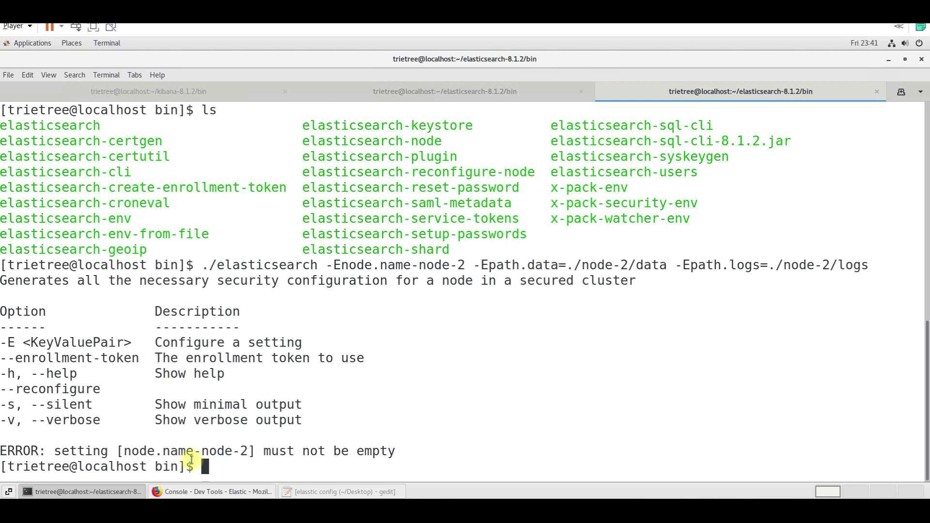
- Recall the node-2 command, change -Enode.name-node-2 to -Enode.name=node-2, and rerun it
{"action": "key", "text": "Up"}
{"action": "key", "text": "Left"}
{"action": "key", "text": "Left"}
{"action": "key", "text": "Left"}
{"action": "key", "text": "Left"}
{"action": "key", "text": "Left"}
{"action": "key", "text": "Left"}
{"action": "key", "text": "Left"}
{"action": "key", "text": "Left"}
{"action": "key", "text": "Left"}
{"action": "key", "text": "Left"}
{"action": "key", "text": "Left"}
{"action": "key", "text": "Left"}
{"action": "key", "text": "Left"}
{"action": "key", "text": "Left"}
{"action": "key", "text": "Left"}
{"action": "key", "text": "Left"}
{"action": "key", "text": "Left"}
{"action": "key", "text": "Left"}
{"action": "key", "text": "Left"}
{"action": "key", "text": "Left"}
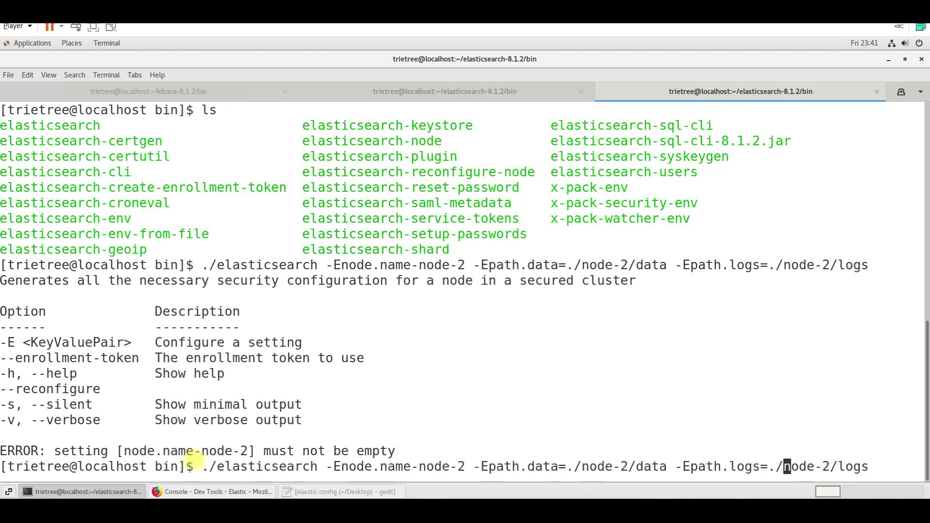
{"action": "key", "text": "Left"}
{"action": "key", "text": "Left"}
{"action": "key", "text": "Left"}
{"action": "key", "text": "Left"}
{"action": "key", "text": "Left"}
{"action": "key", "text": "Left"}
{"action": "key", "text": "Left"}
{"action": "key", "text": "Left"}
{"action": "key", "text": "Left"}
{"action": "key", "text": "Left"}
{"action": "key", "text": "Left"}
{"action": "key", "text": "Left"}
{"action": "key", "text": "Left"}
{"action": "key", "text": "Left"}
{"action": "key", "text": "Left"}
{"action": "key", "text": "Left"}
{"action": "key", "text": "BackSpace"}
{"action": "type", "text": "="}
{"action": "key", "text": "Return"}
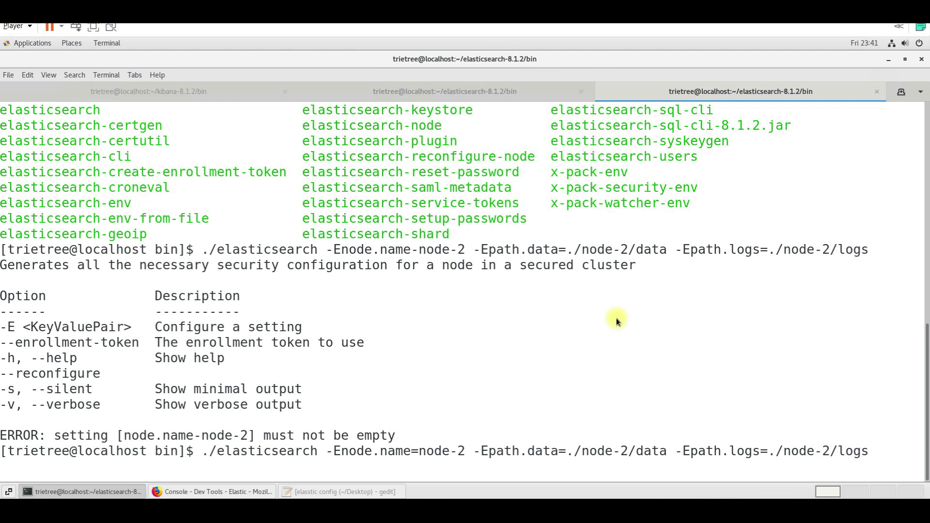
- Open a new terminal tab, then return to the node-2 tab showing it started on port 9201
{"action": "right_click", "coordinate": [691, 212]}
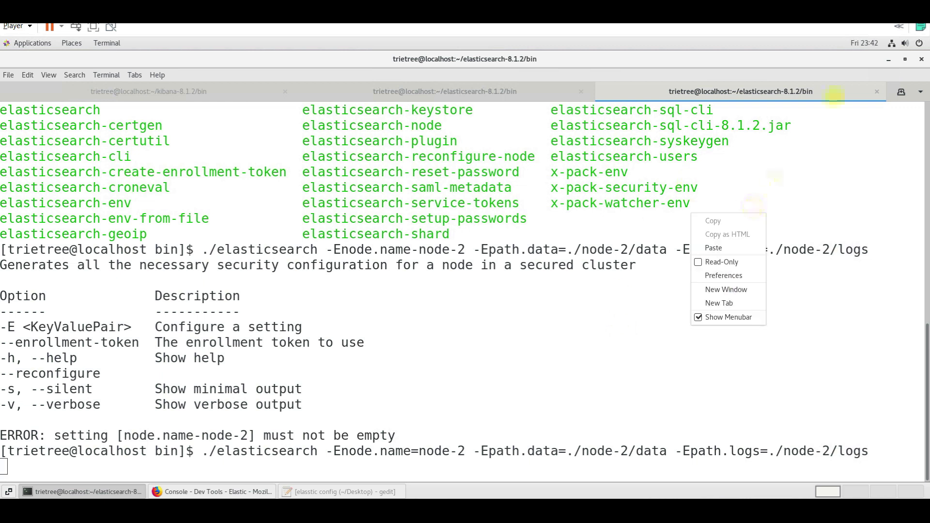
{"action": "left_click", "coordinate": [711, 304]}
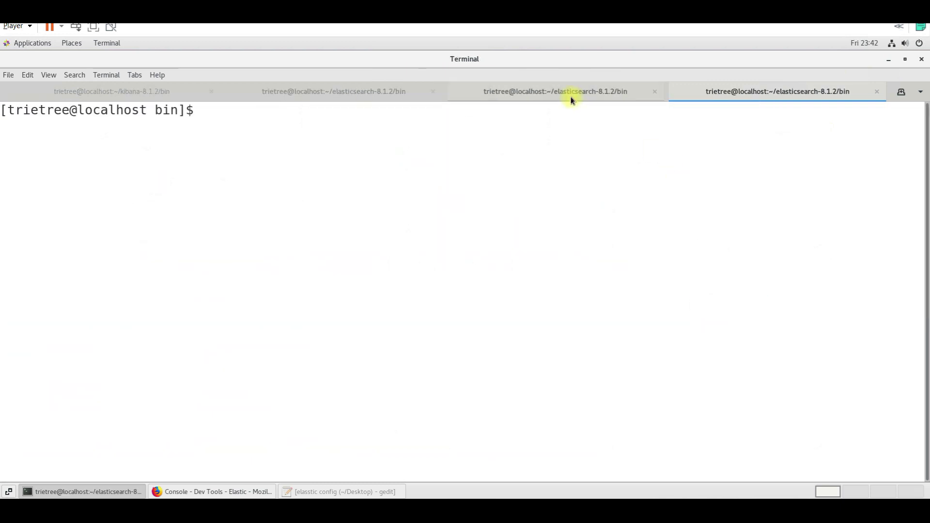
{"action": "left_click", "coordinate": [571, 97]}
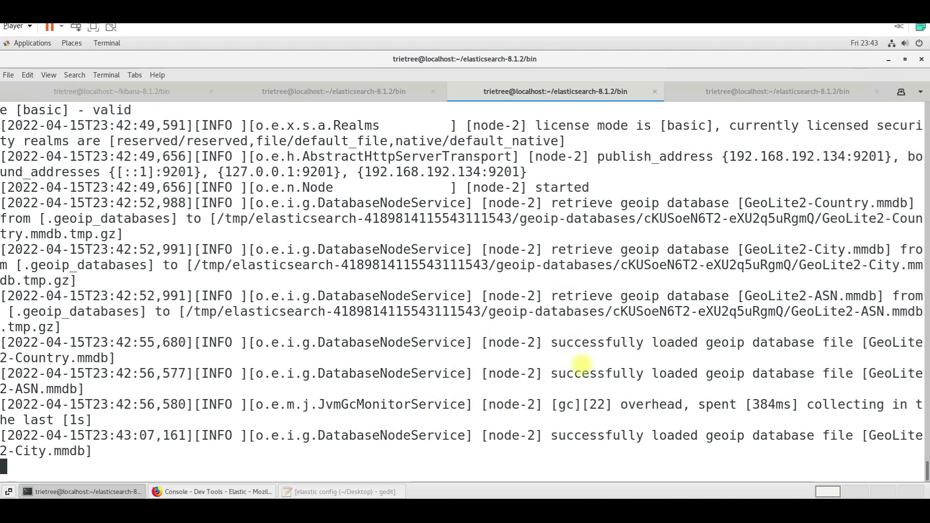
{"action": "key", "text": "Return"}
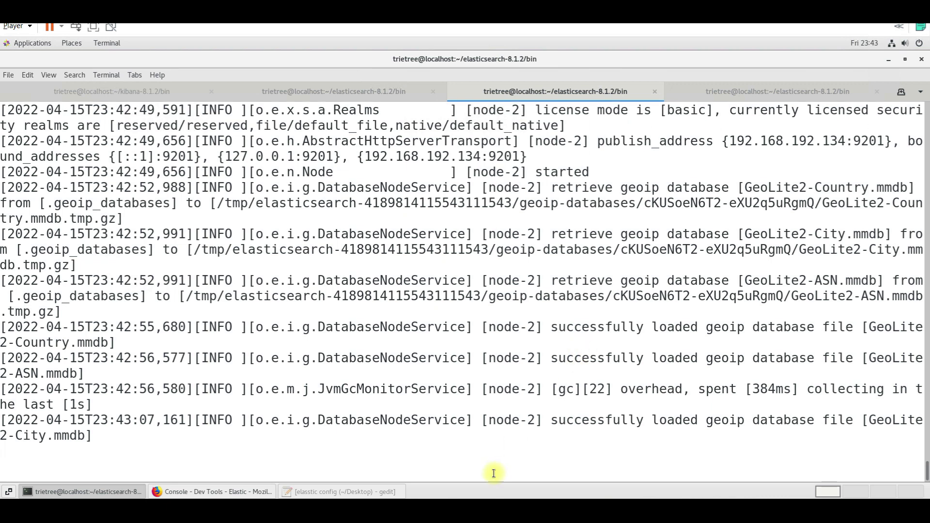
{"action": "left_click", "coordinate": [205, 494]}
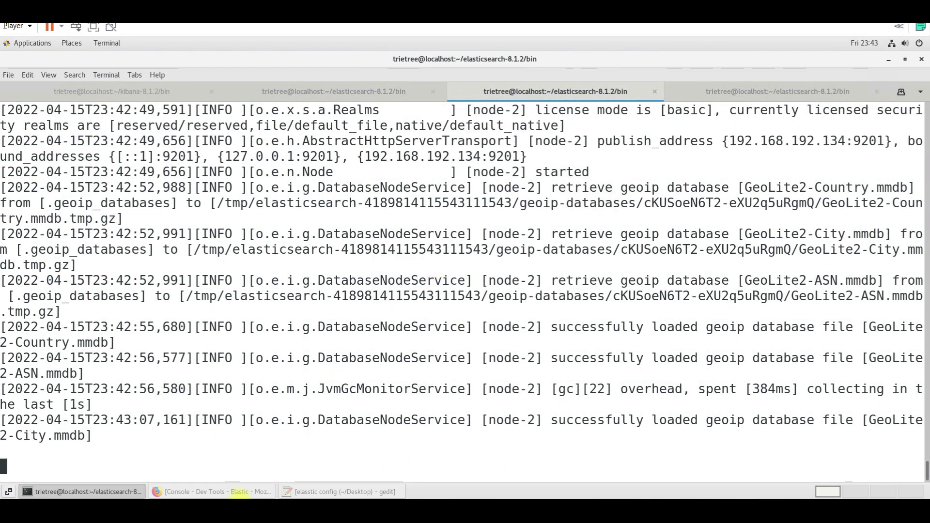
- Rerun GET /_cat/nodes?v and confirm localhost is master with node-2 listed below
{"action": "left_click", "coordinate": [240, 492]}
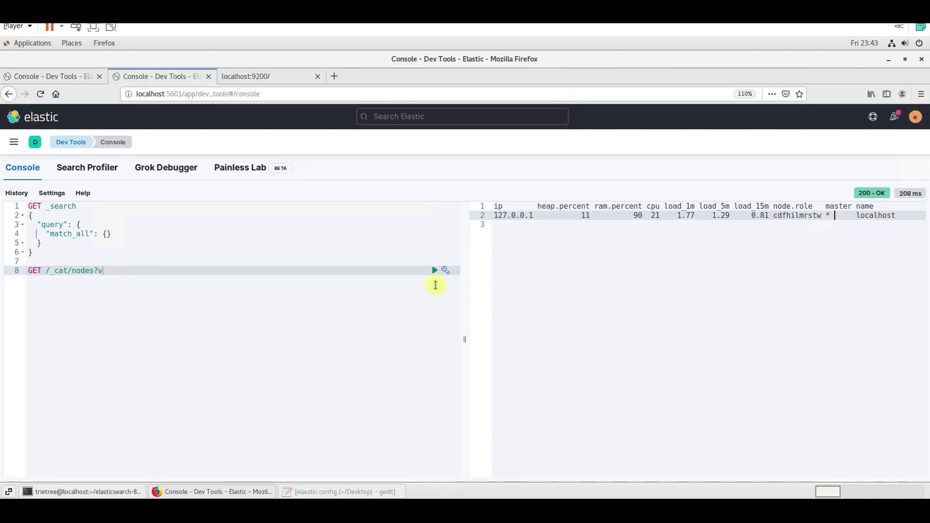
{"action": "left_click", "coordinate": [435, 270]}
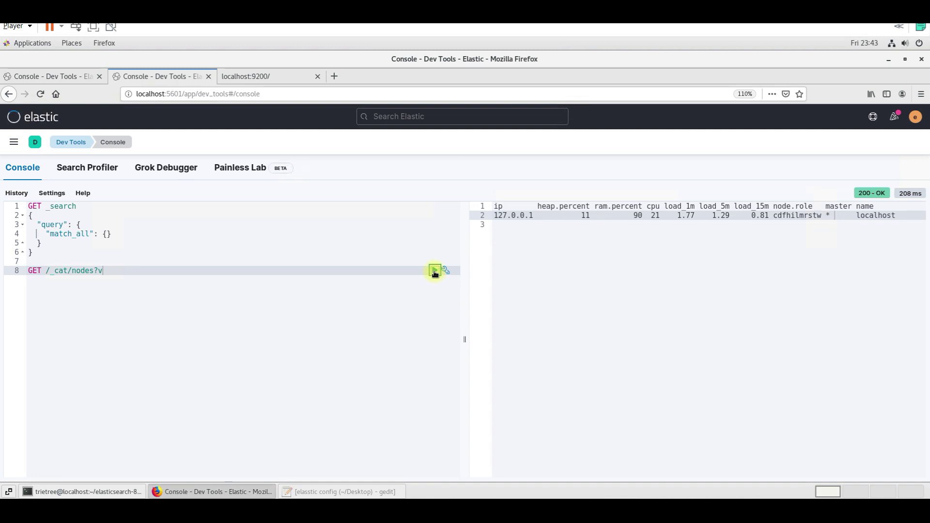
{"action": "left_click", "coordinate": [435, 270]}
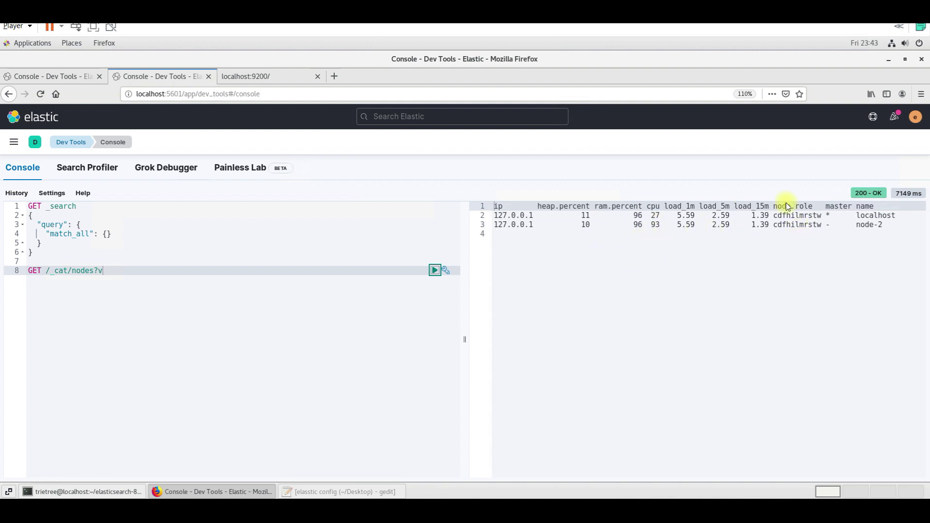
{"action": "left_click", "coordinate": [829, 227]}
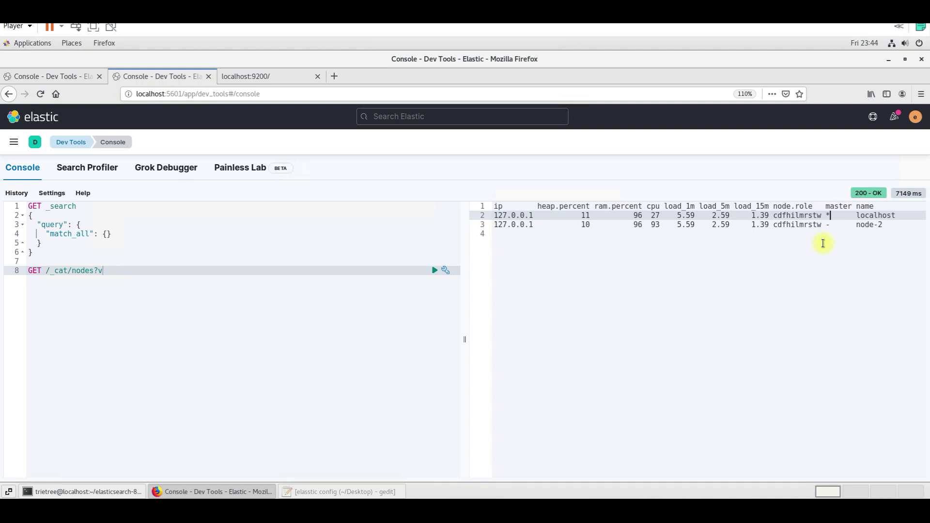
{"action": "key", "text": "Down"}
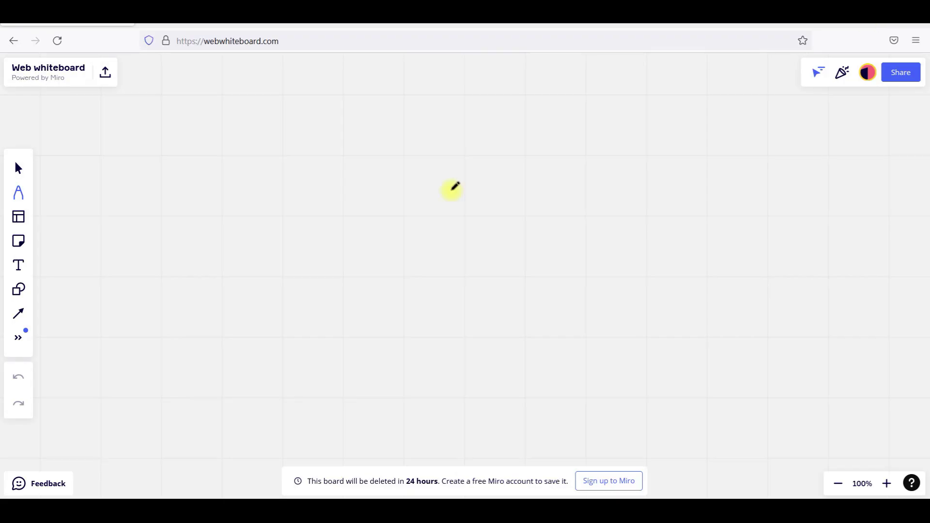
- Handwrite MASTER on the whiteboard, bracketed and underlined
{"action": "mouse_move", "coordinate": [252, 194]}
{"action": "left_mouse_down"}
{"action": "mouse_move", "coordinate": [268, 181]}
{"action": "mouse_move", "coordinate": [297, 179]}
{"action": "mouse_move", "coordinate": [311, 159]}
{"action": "mouse_move", "coordinate": [315, 168]}
{"action": "mouse_move", "coordinate": [341, 165]}
{"action": "mouse_move", "coordinate": [339, 147]}
{"action": "mouse_move", "coordinate": [340, 188]}
{"action": "left_mouse_up"}
{"action": "mouse_move", "coordinate": [234, 168]}
{"action": "left_mouse_down"}
{"action": "mouse_move", "coordinate": [261, 210]}
{"action": "mouse_move", "coordinate": [278, 214]}
{"action": "left_mouse_up"}
{"action": "mouse_move", "coordinate": [305, 210]}
{"action": "left_mouse_down"}
{"action": "mouse_move", "coordinate": [335, 190]}
{"action": "mouse_move", "coordinate": [375, 182]}
{"action": "left_mouse_up"}
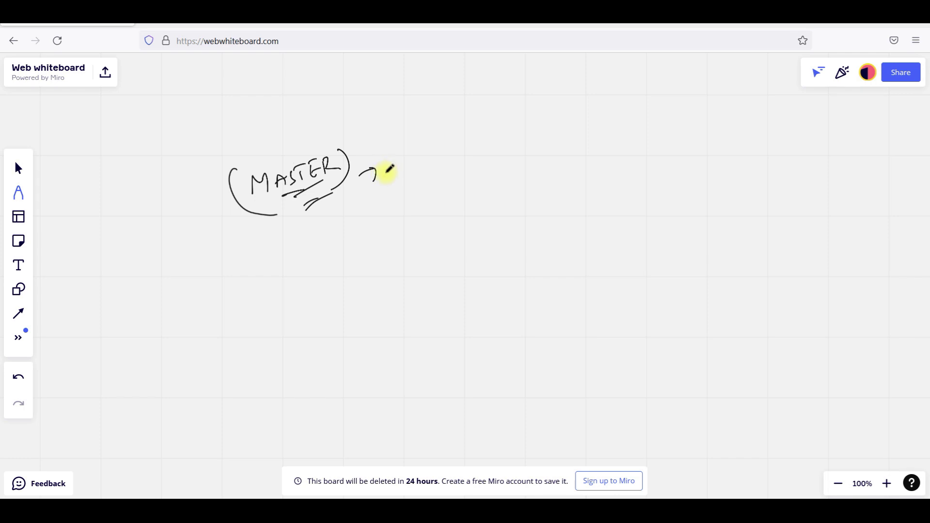
- Add an arrow to underlined (multiple), ticks above and below MASTER, and a left arrow to it
{"action": "mouse_move", "coordinate": [411, 120]}
{"action": "left_mouse_down"}
{"action": "mouse_move", "coordinate": [385, 149]}
{"action": "mouse_move", "coordinate": [404, 146]}
{"action": "mouse_move", "coordinate": [413, 179]}
{"action": "mouse_move", "coordinate": [492, 135]}
{"action": "mouse_move", "coordinate": [485, 160]}
{"action": "left_mouse_up"}
{"action": "mouse_move", "coordinate": [422, 137]}
{"action": "left_mouse_down"}
{"action": "mouse_move", "coordinate": [426, 181]}
{"action": "mouse_move", "coordinate": [459, 166]}
{"action": "left_mouse_up"}
{"action": "left_click_drag", "start_coordinate": [442, 178], "coordinate": [458, 172]}
{"action": "mouse_move", "coordinate": [433, 105]}
{"action": "left_mouse_down"}
{"action": "mouse_move", "coordinate": [431, 137]}
{"action": "mouse_move", "coordinate": [499, 91]}
{"action": "mouse_move", "coordinate": [516, 104]}
{"action": "left_mouse_up"}
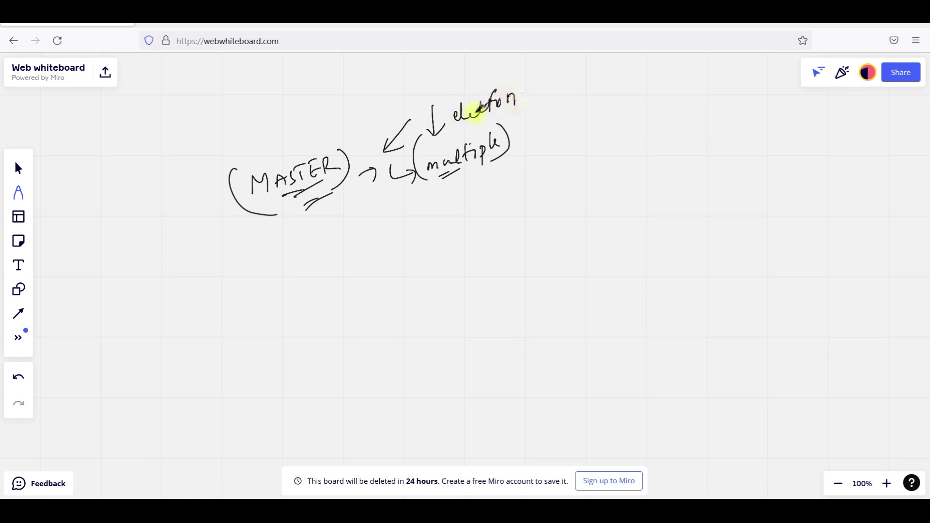
{"action": "left_click_drag", "start_coordinate": [325, 138], "coordinate": [349, 127]}
{"action": "left_click_drag", "start_coordinate": [304, 209], "coordinate": [317, 199]}
{"action": "mouse_move", "coordinate": [175, 237]}
{"action": "left_mouse_down"}
{"action": "mouse_move", "coordinate": [212, 205]}
{"action": "mouse_move", "coordinate": [211, 222]}
{"action": "left_mouse_up"}
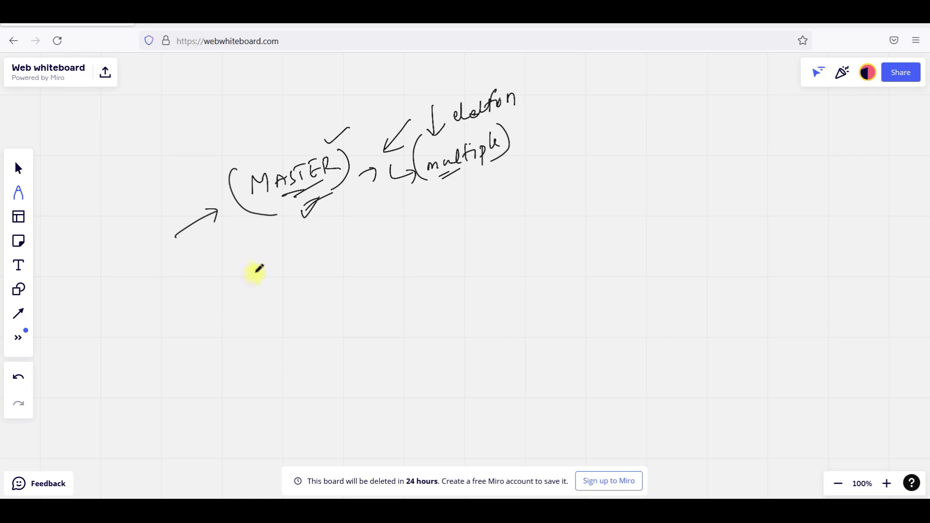
- Draw a second arrow to MASTER and a down arrow to a braced, ticked Create/deletion note
{"action": "mouse_move", "coordinate": [214, 262]}
{"action": "left_mouse_down"}
{"action": "mouse_move", "coordinate": [245, 234]}
{"action": "mouse_move", "coordinate": [250, 254]}
{"action": "left_mouse_up"}
{"action": "mouse_move", "coordinate": [323, 214]}
{"action": "left_mouse_down"}
{"action": "mouse_move", "coordinate": [334, 238]}
{"action": "mouse_move", "coordinate": [314, 265]}
{"action": "mouse_move", "coordinate": [367, 238]}
{"action": "left_mouse_up"}
{"action": "mouse_move", "coordinate": [320, 279]}
{"action": "left_mouse_down"}
{"action": "mouse_move", "coordinate": [341, 282]}
{"action": "mouse_move", "coordinate": [374, 271]}
{"action": "left_mouse_up"}
{"action": "left_click_drag", "start_coordinate": [381, 228], "coordinate": [395, 269]}
{"action": "left_click_drag", "start_coordinate": [266, 287], "coordinate": [295, 275]}
{"action": "left_click_drag", "start_coordinate": [270, 224], "coordinate": [307, 208]}
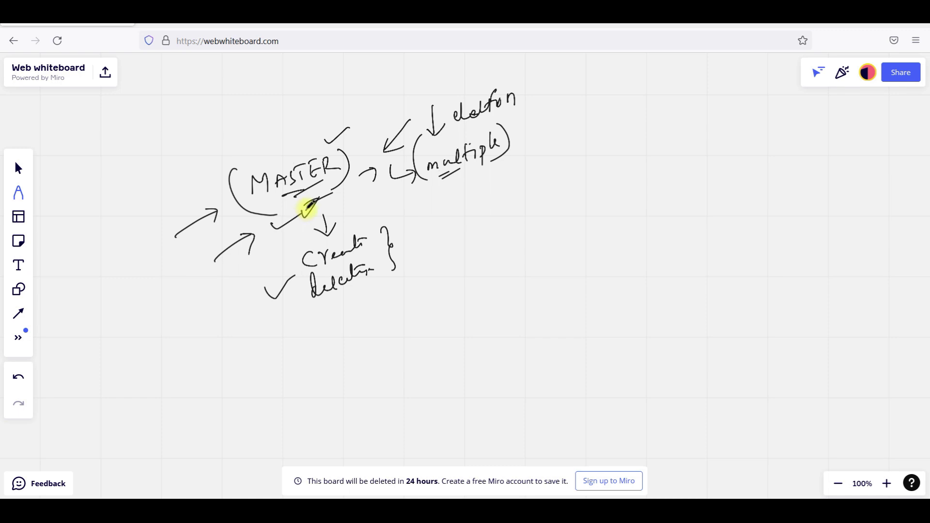
{"action": "left_click_drag", "start_coordinate": [308, 208], "coordinate": [316, 198]}
- Draw an arrow and brace leading to a bracketed, underlined 'master'
{"action": "left_click_drag", "start_coordinate": [442, 254], "coordinate": [474, 245]}
{"action": "mouse_move", "coordinate": [486, 199]}
{"action": "left_mouse_down"}
{"action": "mouse_move", "coordinate": [498, 214]}
{"action": "mouse_move", "coordinate": [484, 254]}
{"action": "left_mouse_up"}
{"action": "mouse_move", "coordinate": [525, 199]}
{"action": "left_mouse_down"}
{"action": "mouse_move", "coordinate": [525, 208]}
{"action": "mouse_move", "coordinate": [550, 189]}
{"action": "mouse_move", "coordinate": [567, 199]}
{"action": "mouse_move", "coordinate": [584, 189]}
{"action": "mouse_move", "coordinate": [584, 165]}
{"action": "mouse_move", "coordinate": [572, 216]}
{"action": "left_mouse_up"}
{"action": "mouse_move", "coordinate": [522, 188]}
{"action": "left_mouse_down"}
{"action": "mouse_move", "coordinate": [524, 235]}
{"action": "mouse_move", "coordinate": [574, 206]}
{"action": "left_mouse_up"}
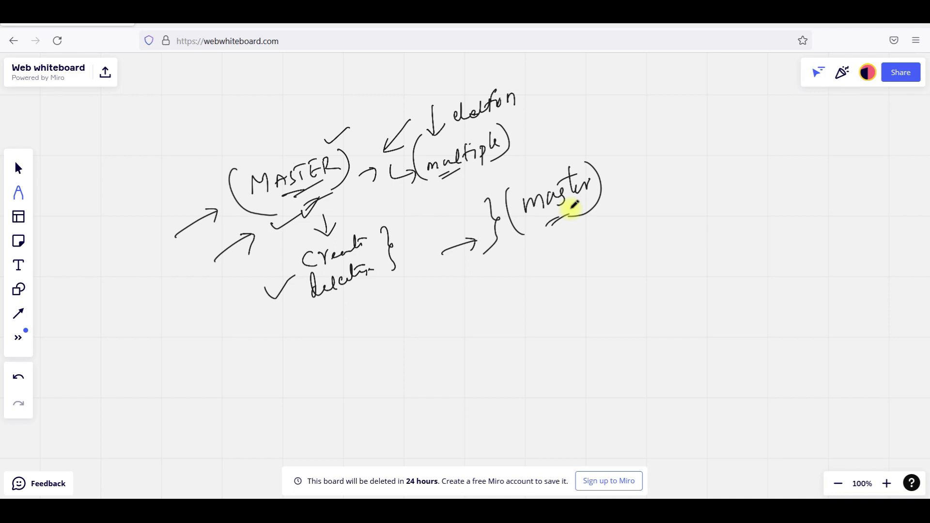
- Draw a circled 2 with a failed node marked and an arrow to the word 'down'
{"action": "left_click_drag", "start_coordinate": [584, 281], "coordinate": [595, 296]}
{"action": "left_click_drag", "start_coordinate": [582, 261], "coordinate": [568, 264]}
{"action": "mouse_move", "coordinate": [632, 249]}
{"action": "left_mouse_down"}
{"action": "mouse_move", "coordinate": [637, 280]}
{"action": "mouse_move", "coordinate": [625, 251]}
{"action": "mouse_move", "coordinate": [644, 243]}
{"action": "mouse_move", "coordinate": [630, 262]}
{"action": "mouse_move", "coordinate": [652, 245]}
{"action": "left_mouse_up"}
{"action": "mouse_move", "coordinate": [656, 241]}
{"action": "left_mouse_down"}
{"action": "mouse_move", "coordinate": [670, 238]}
{"action": "mouse_move", "coordinate": [688, 208]}
{"action": "mouse_move", "coordinate": [708, 216]}
{"action": "left_mouse_up"}
{"action": "left_click_drag", "start_coordinate": [710, 213], "coordinate": [726, 201]}
{"action": "mouse_move", "coordinate": [654, 258]}
{"action": "left_mouse_down"}
{"action": "mouse_move", "coordinate": [657, 270]}
{"action": "mouse_move", "coordinate": [670, 268]}
{"action": "left_mouse_up"}
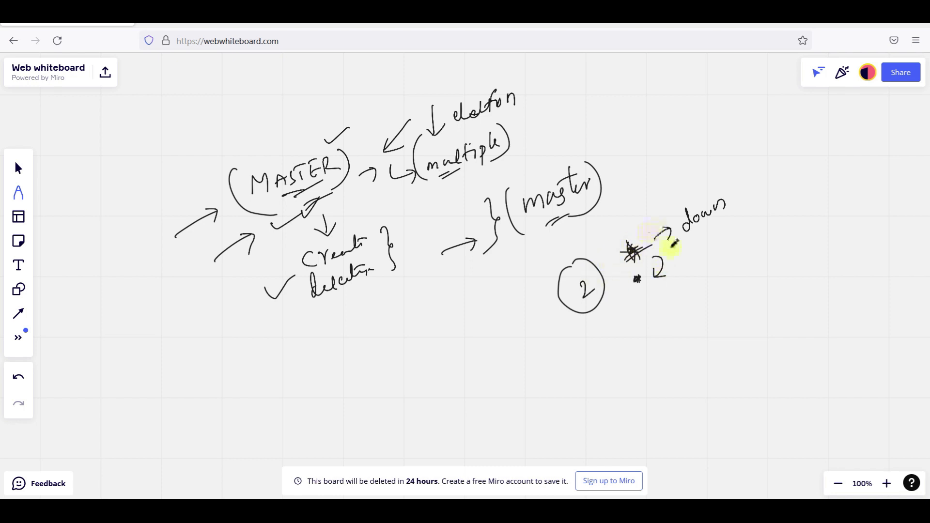
- Add ticks, a down arrow, a circled asterisk, and write MASTER below the Create/deletion note
{"action": "mouse_move", "coordinate": [643, 293]}
{"action": "left_mouse_down"}
{"action": "mouse_move", "coordinate": [638, 300]}
{"action": "mouse_move", "coordinate": [626, 263]}
{"action": "left_mouse_up"}
{"action": "left_click_drag", "start_coordinate": [616, 305], "coordinate": [628, 299]}
{"action": "mouse_move", "coordinate": [732, 193]}
{"action": "left_mouse_down"}
{"action": "mouse_move", "coordinate": [747, 170]}
{"action": "mouse_move", "coordinate": [775, 171]}
{"action": "mouse_move", "coordinate": [766, 165]}
{"action": "mouse_move", "coordinate": [800, 152]}
{"action": "mouse_move", "coordinate": [791, 137]}
{"action": "mouse_move", "coordinate": [790, 172]}
{"action": "left_mouse_up"}
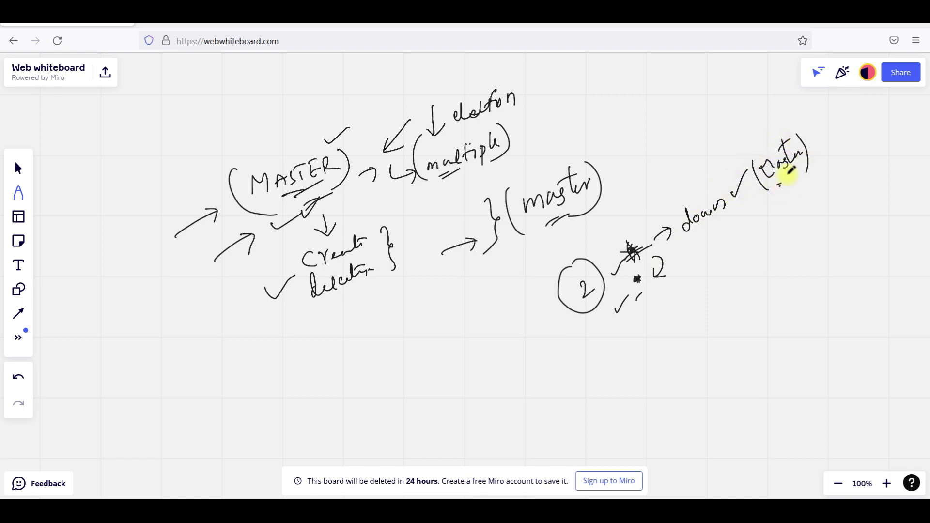
{"action": "mouse_move", "coordinate": [672, 170]}
{"action": "left_mouse_down"}
{"action": "mouse_move", "coordinate": [674, 196]}
{"action": "mouse_move", "coordinate": [683, 191]}
{"action": "left_mouse_up"}
{"action": "mouse_move", "coordinate": [725, 243]}
{"action": "left_mouse_down"}
{"action": "mouse_move", "coordinate": [728, 257]}
{"action": "mouse_move", "coordinate": [716, 257]}
{"action": "mouse_move", "coordinate": [723, 237]}
{"action": "left_mouse_up"}
{"action": "mouse_move", "coordinate": [774, 203]}
{"action": "left_mouse_down"}
{"action": "mouse_move", "coordinate": [757, 245]}
{"action": "mouse_move", "coordinate": [771, 243]}
{"action": "left_mouse_up"}
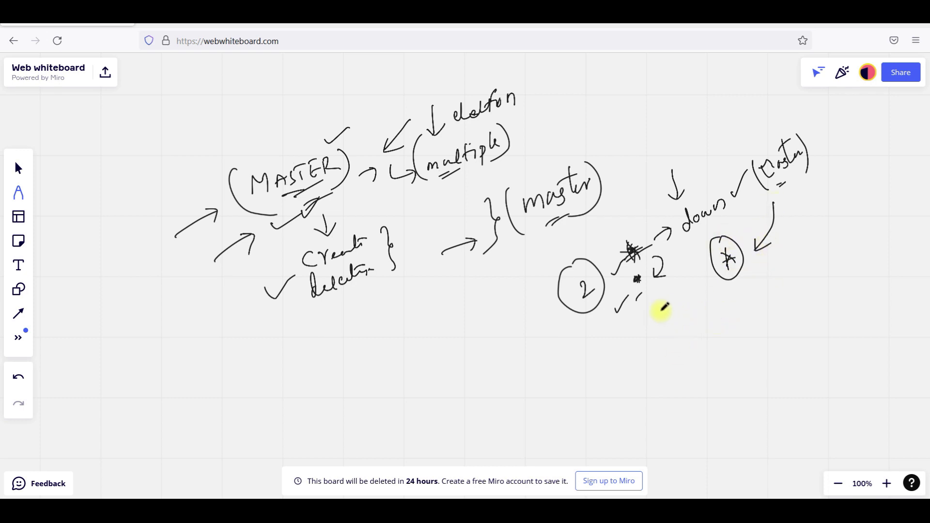
{"action": "mouse_move", "coordinate": [646, 289]}
{"action": "left_mouse_down"}
{"action": "mouse_move", "coordinate": [650, 297]}
{"action": "mouse_move", "coordinate": [678, 290]}
{"action": "left_mouse_up"}
{"action": "mouse_move", "coordinate": [310, 356]}
{"action": "left_mouse_down"}
{"action": "mouse_move", "coordinate": [332, 356]}
{"action": "mouse_move", "coordinate": [361, 319]}
{"action": "mouse_move", "coordinate": [369, 347]}
{"action": "mouse_move", "coordinate": [358, 337]}
{"action": "mouse_move", "coordinate": [390, 332]}
{"action": "mouse_move", "coordinate": [377, 344]}
{"action": "mouse_move", "coordinate": [401, 334]}
{"action": "mouse_move", "coordinate": [402, 344]}
{"action": "mouse_move", "coordinate": [410, 327]}
{"action": "mouse_move", "coordinate": [424, 332]}
{"action": "mouse_move", "coordinate": [390, 346]}
{"action": "mouse_move", "coordinate": [432, 339]}
{"action": "mouse_move", "coordinate": [418, 314]}
{"action": "mouse_move", "coordinate": [439, 365]}
{"action": "mouse_move", "coordinate": [482, 364]}
{"action": "mouse_move", "coordinate": [455, 357]}
{"action": "left_mouse_up"}
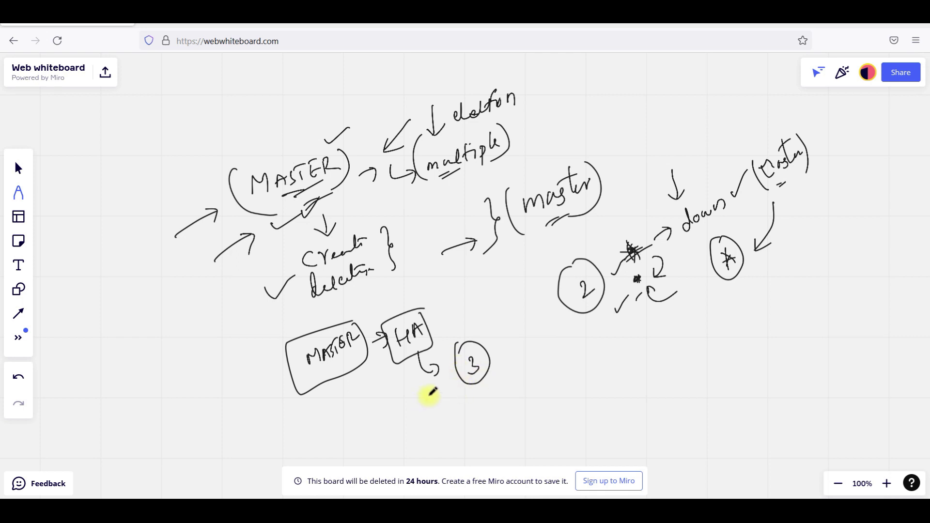
- Write 'master' in brackets under the circled 3
{"action": "mouse_move", "coordinate": [469, 391]}
{"action": "left_mouse_down"}
{"action": "mouse_move", "coordinate": [493, 359]}
{"action": "mouse_move", "coordinate": [512, 381]}
{"action": "left_mouse_up"}
{"action": "left_click_drag", "start_coordinate": [445, 372], "coordinate": [462, 425]}
{"action": "left_click_drag", "start_coordinate": [497, 403], "coordinate": [509, 387]}
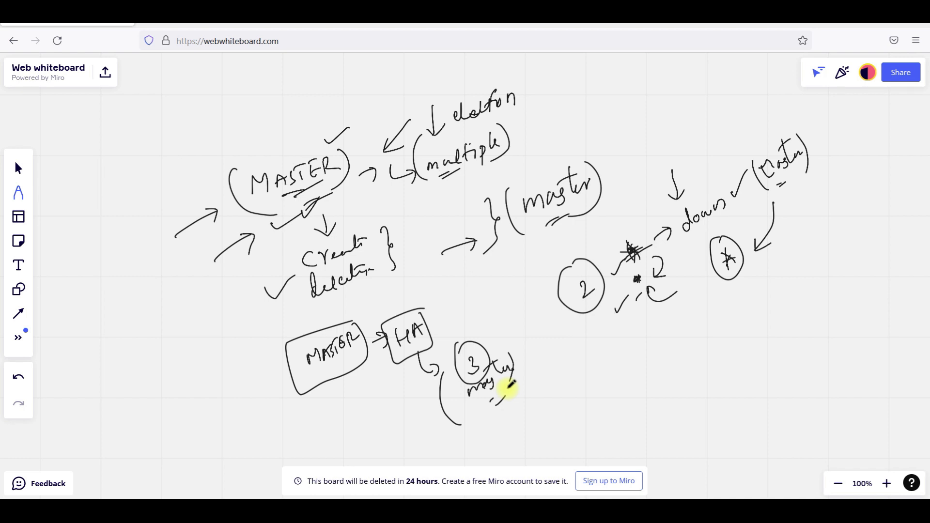
- Draw overlapping circled 2 and 3 with an arrow at the board's left edge
{"action": "left_click_drag", "start_coordinate": [122, 321], "coordinate": [146, 348]}
{"action": "left_click_drag", "start_coordinate": [148, 316], "coordinate": [154, 335]}
{"action": "left_click_drag", "start_coordinate": [114, 302], "coordinate": [145, 353]}
{"action": "mouse_move", "coordinate": [143, 298]}
{"action": "left_mouse_down"}
{"action": "mouse_move", "coordinate": [144, 353]}
{"action": "mouse_move", "coordinate": [138, 335]}
{"action": "mouse_move", "coordinate": [181, 311]}
{"action": "left_mouse_up"}
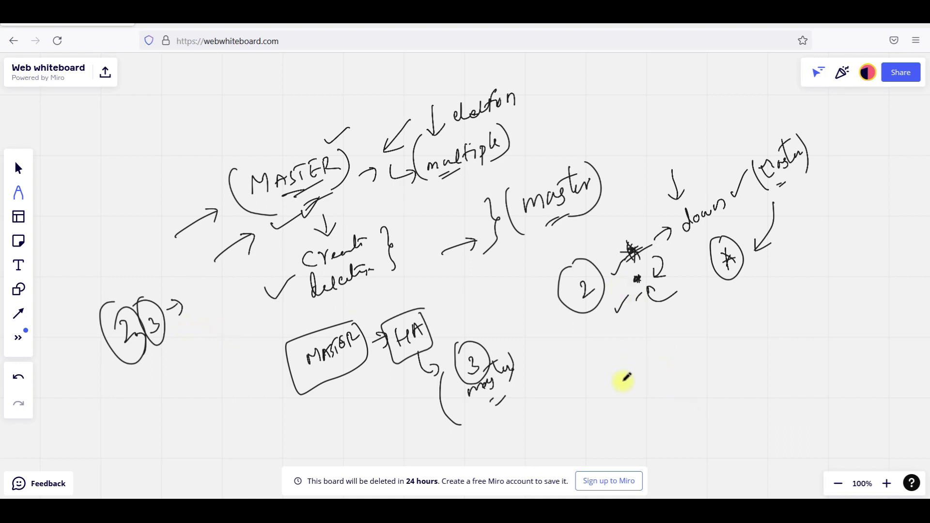
- Pan the board and handwrite an arrow to 'dedicated' with 'node.master:' beneath it
{"action": "mouse_move", "coordinate": [640, 367]}
{"action": "left_mouse_down"}
{"action": "mouse_move", "coordinate": [635, 397]}
{"action": "mouse_move", "coordinate": [490, 289]}
{"action": "left_mouse_up"}
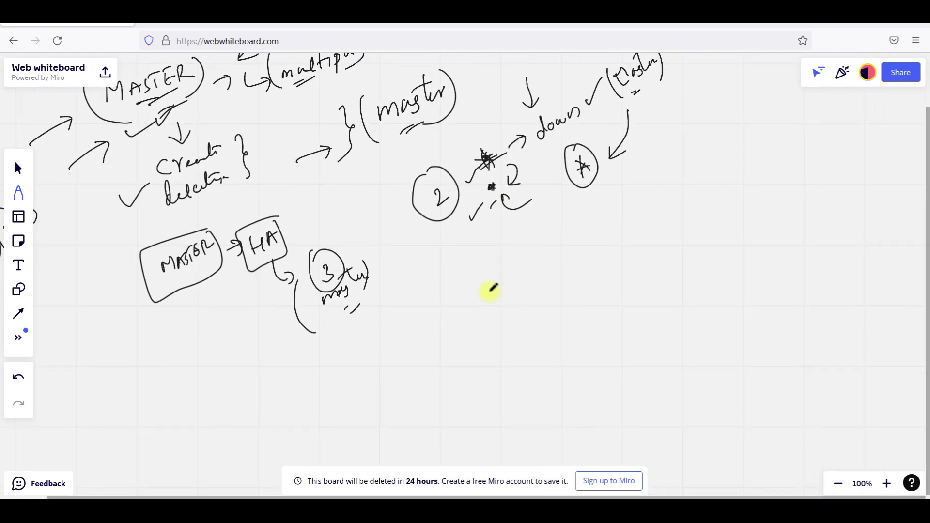
{"action": "mouse_move", "coordinate": [477, 296]}
{"action": "left_mouse_down"}
{"action": "mouse_move", "coordinate": [517, 277]}
{"action": "mouse_move", "coordinate": [512, 292]}
{"action": "left_mouse_up"}
{"action": "mouse_move", "coordinate": [538, 256]}
{"action": "left_mouse_down"}
{"action": "mouse_move", "coordinate": [560, 244]}
{"action": "mouse_move", "coordinate": [560, 269]}
{"action": "mouse_move", "coordinate": [577, 245]}
{"action": "mouse_move", "coordinate": [615, 235]}
{"action": "mouse_move", "coordinate": [611, 219]}
{"action": "mouse_move", "coordinate": [598, 283]}
{"action": "left_mouse_up"}
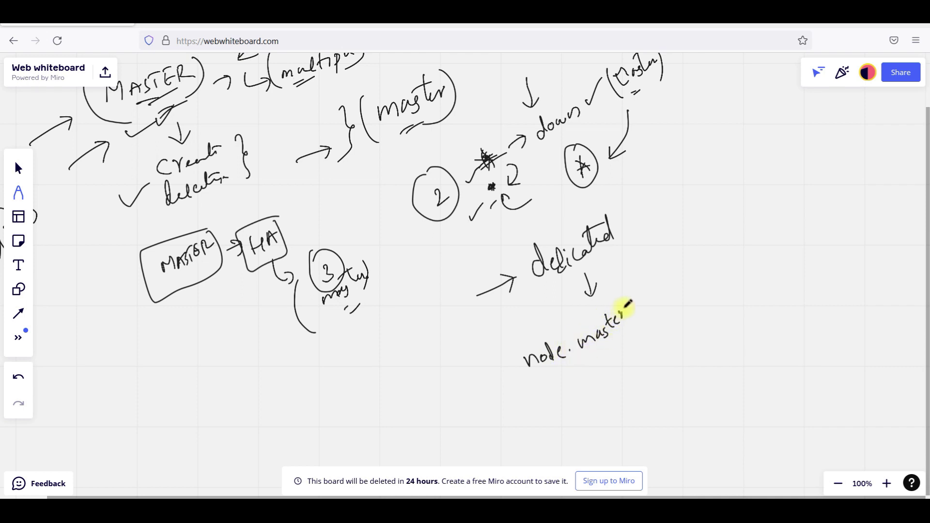
{"action": "left_click", "coordinate": [632, 308]}
{"action": "left_click", "coordinate": [632, 315]}
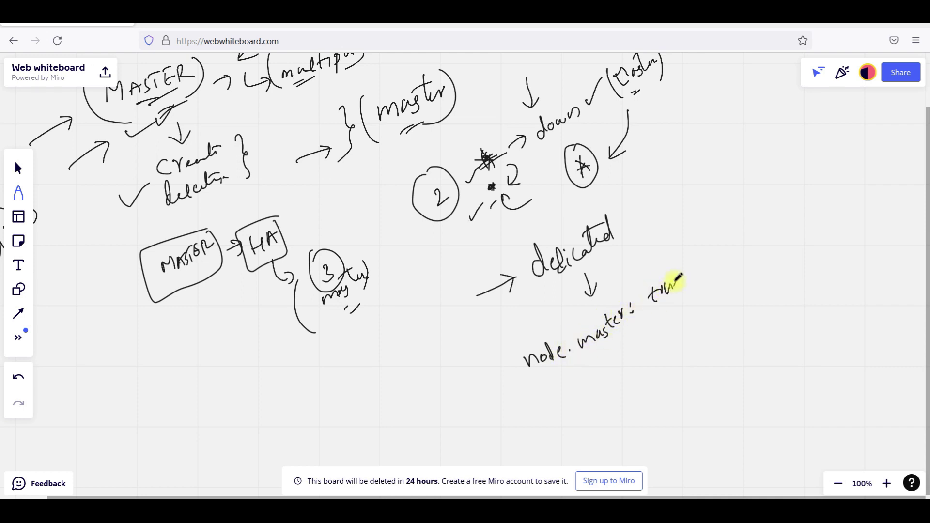